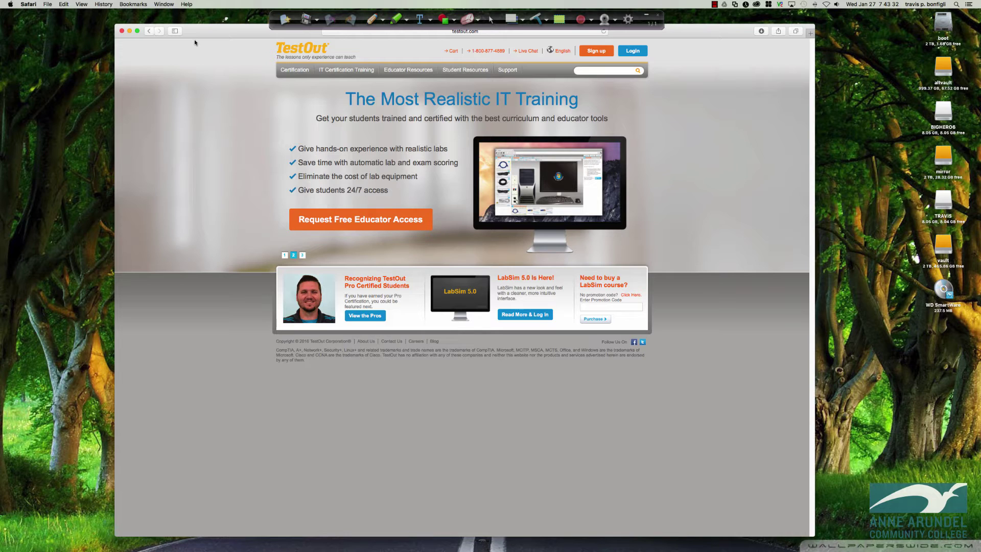
- Sign in to TestOut LabSim with the instructor username and password
left_click_drag(204, 29, 205, 38)
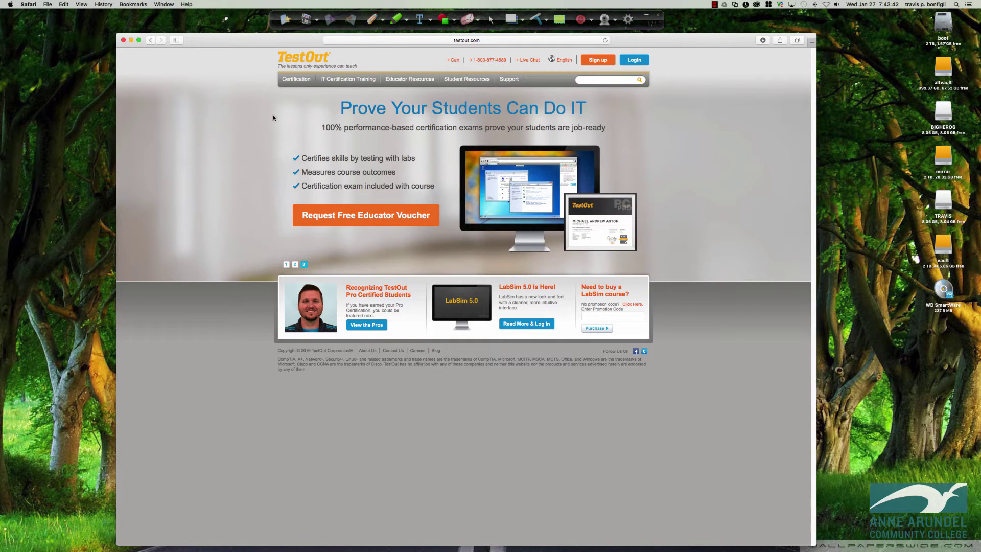
left_click(634, 61)
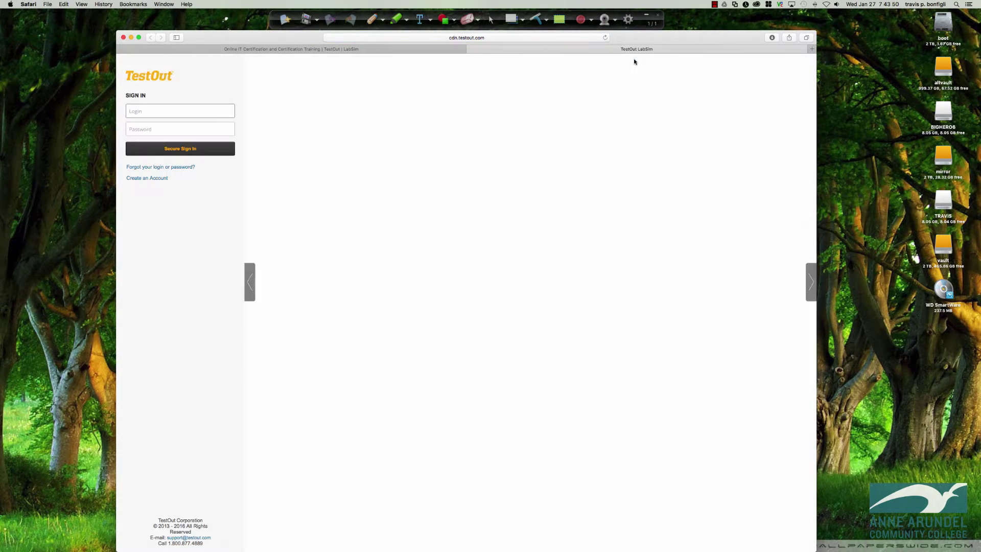
key("Tab")
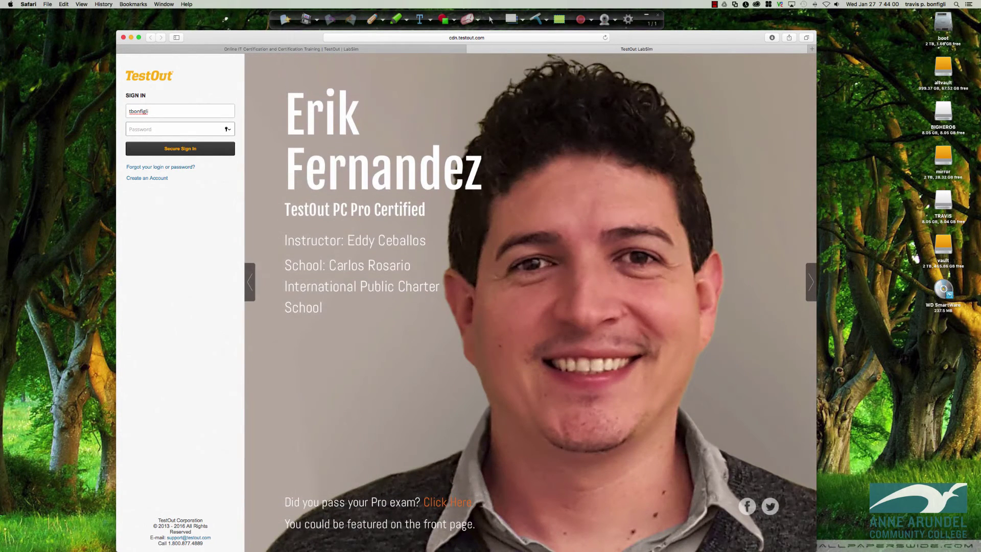
type("•••")
key("Return")
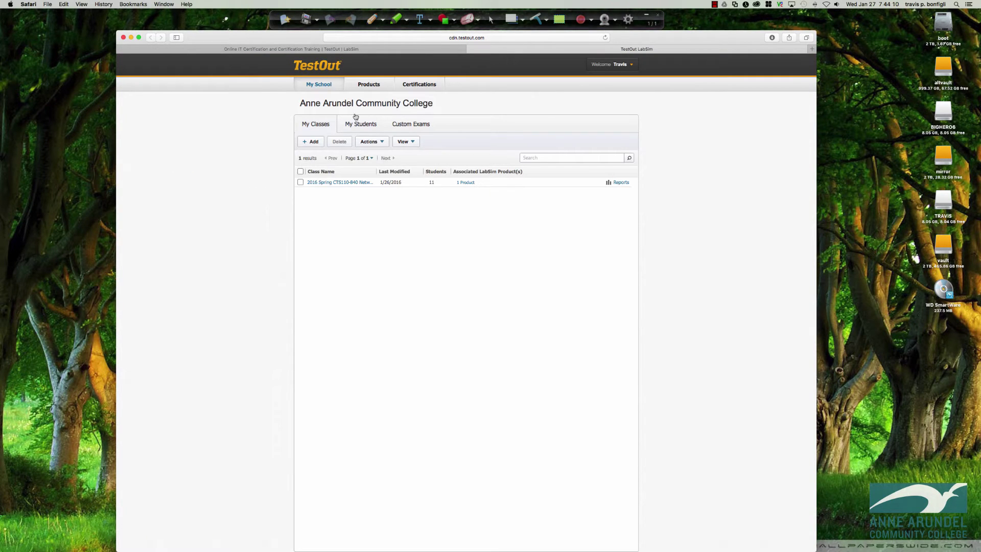
- Show the LabSim Products list and scroll down to the TestOut Network Pro course
left_click(369, 88)
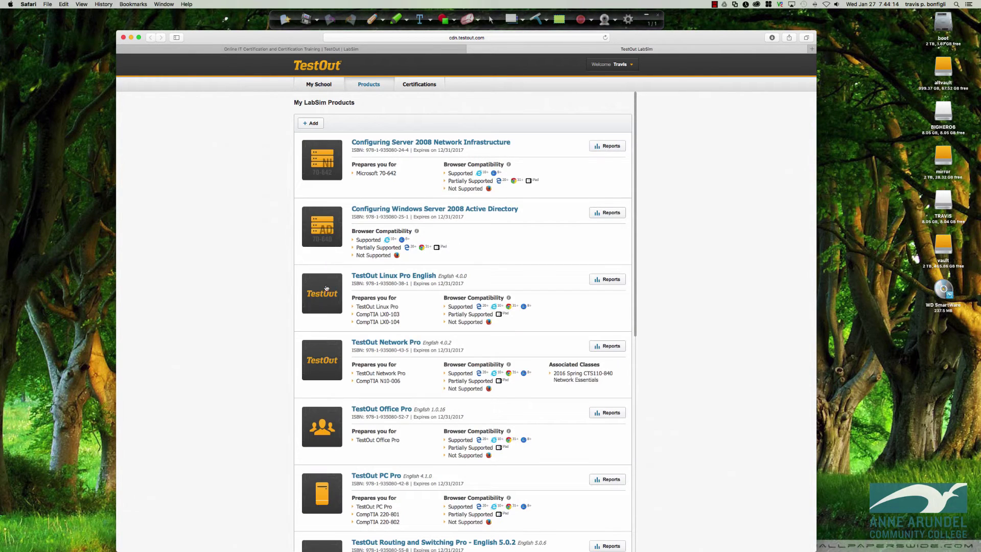
scroll(326, 289, "down", 2)
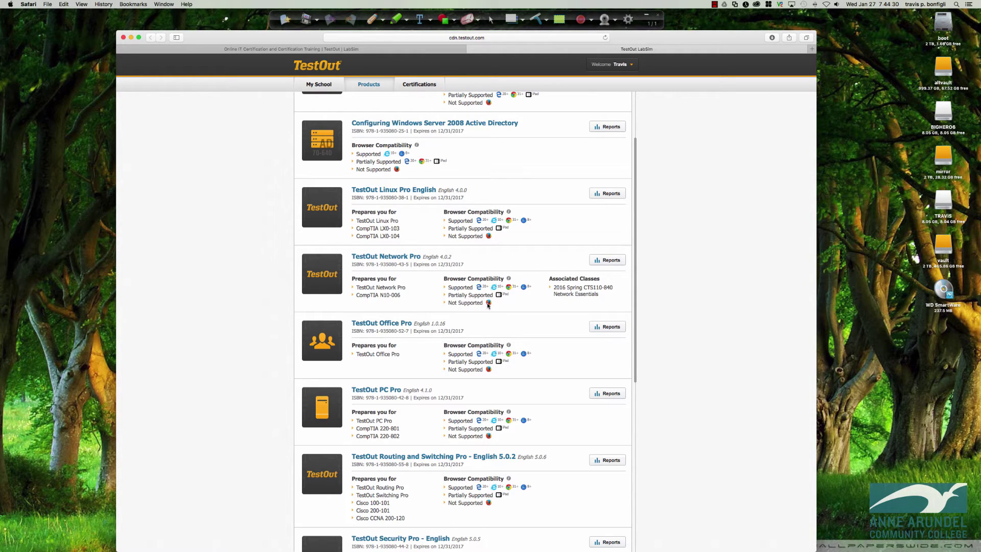
mouse_move(488, 305)
- Open TestOut Network Pro, start the 0.1.2 lab, then stop waiting for its window
left_click(385, 257)
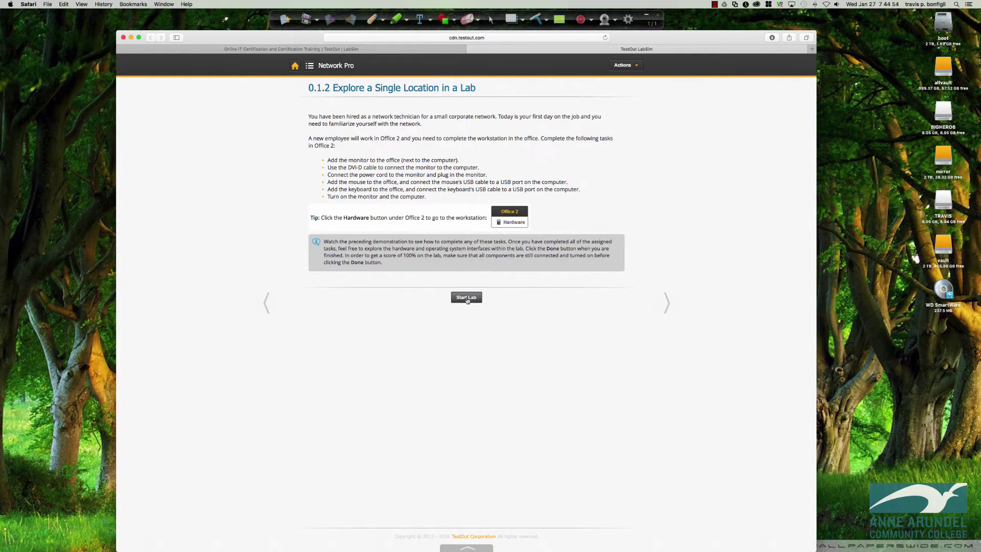
left_click(466, 298)
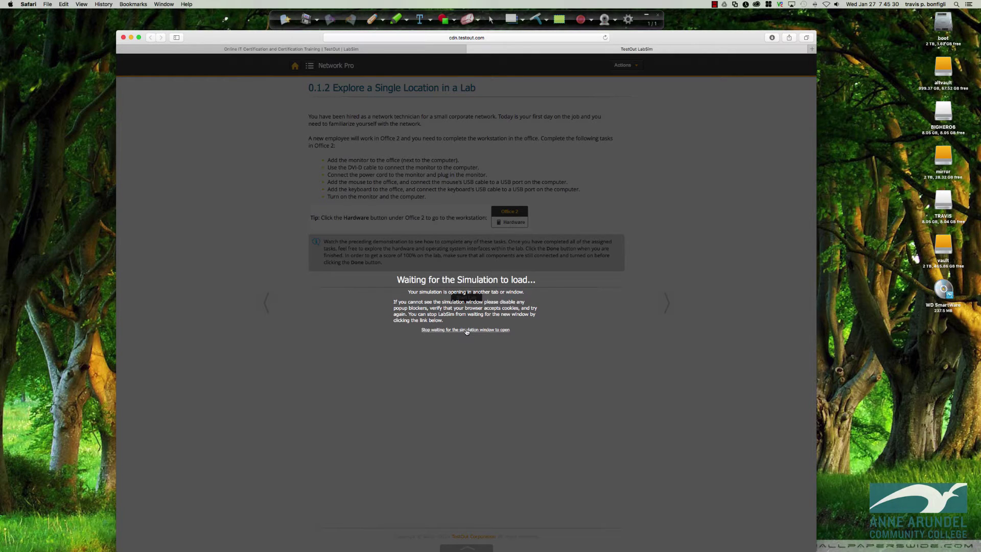
left_click(467, 330)
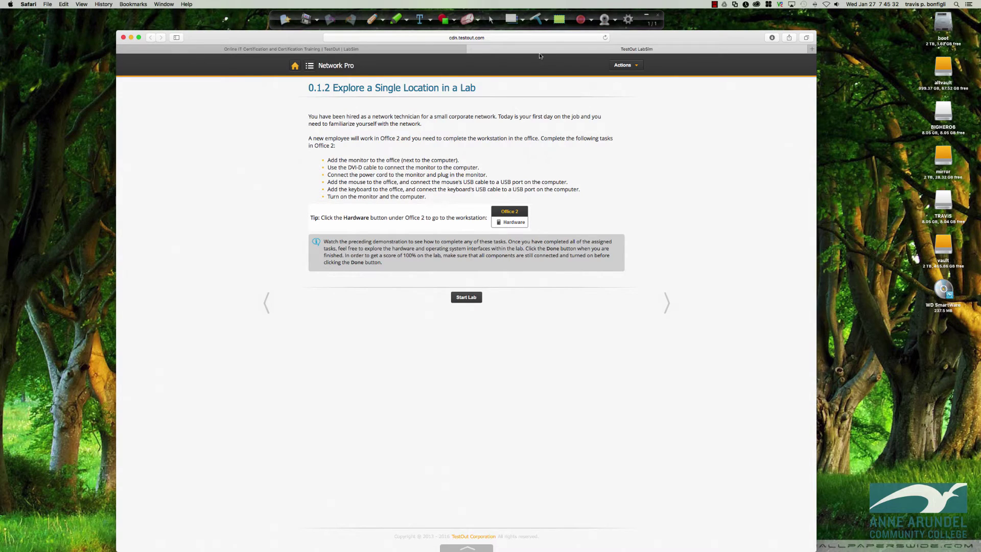
- Close the LabSim tab, leaving the page, and confirm Safari version 9.0.3 in About Safari
left_click(472, 50)
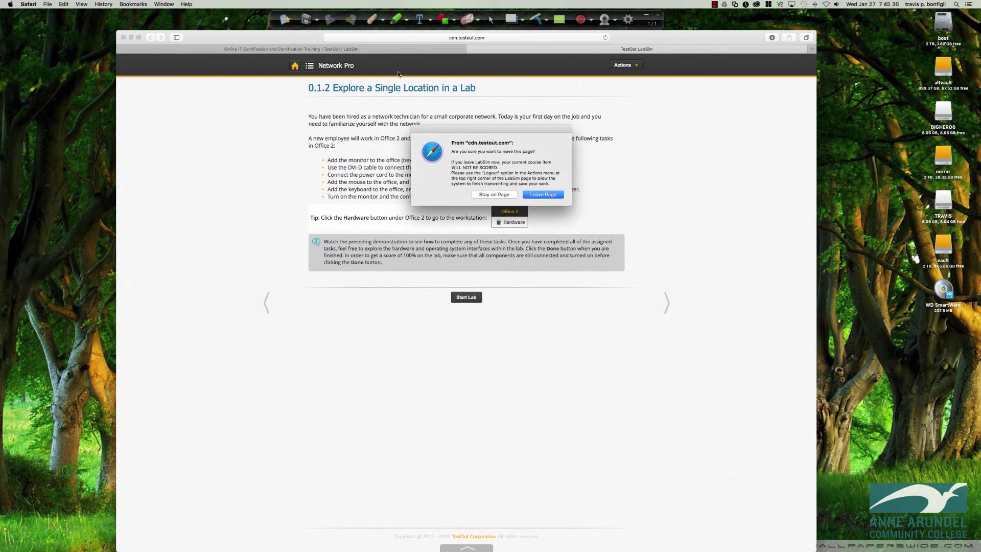
left_click(543, 195)
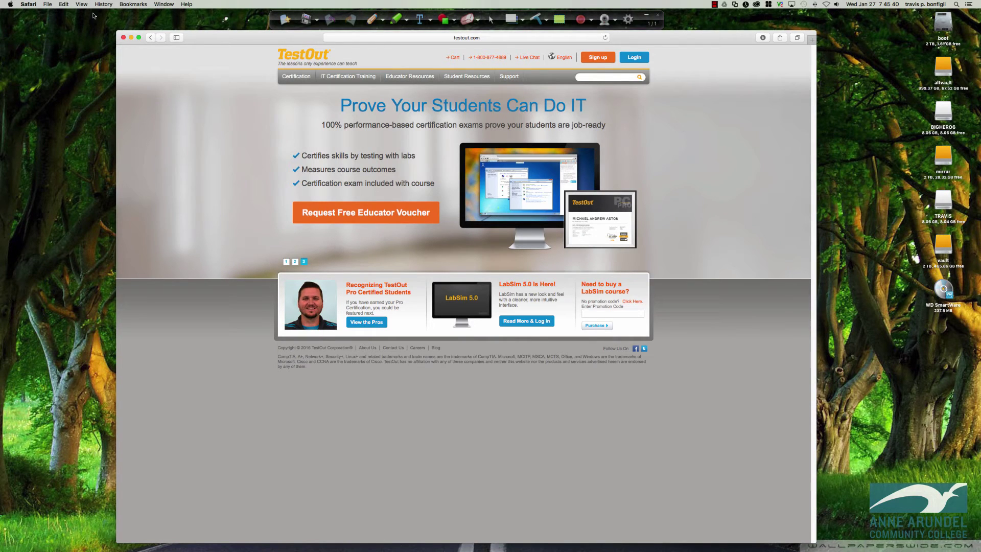
left_click(29, 5)
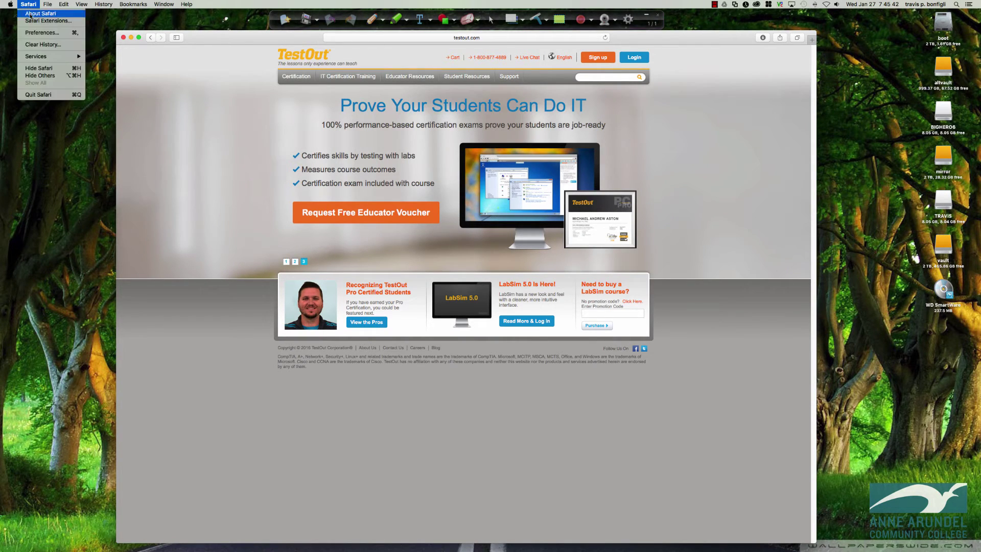
left_click(30, 14)
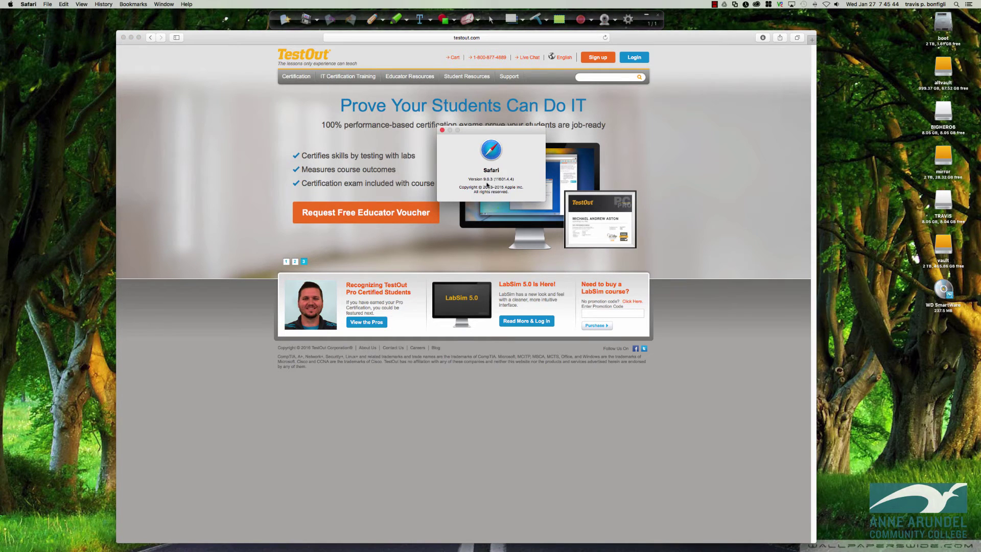
left_click_drag(484, 179, 492, 180)
left_click(443, 130)
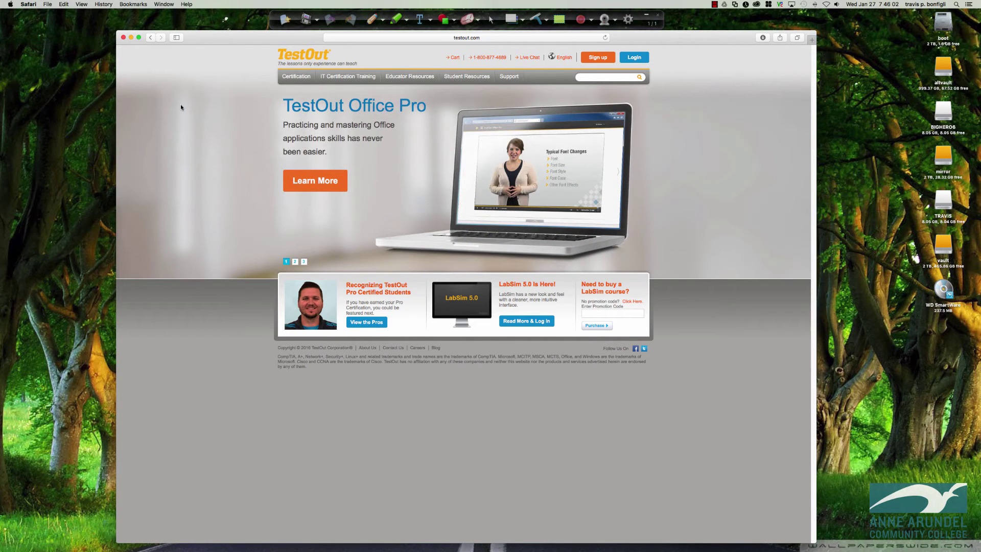
- Uncheck Block pop-up windows in Safari's Security preferences, then close Preferences
left_click(28, 5)
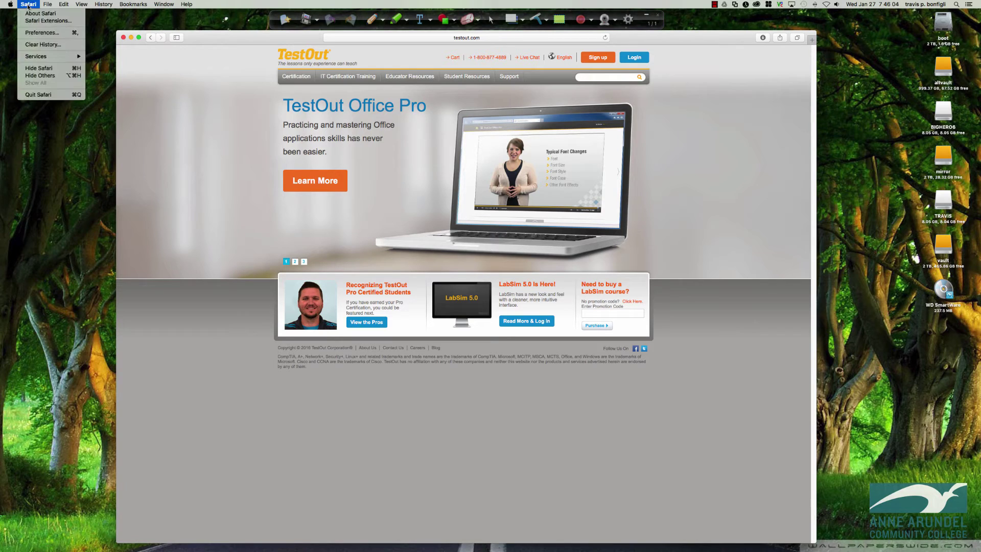
left_click(36, 33)
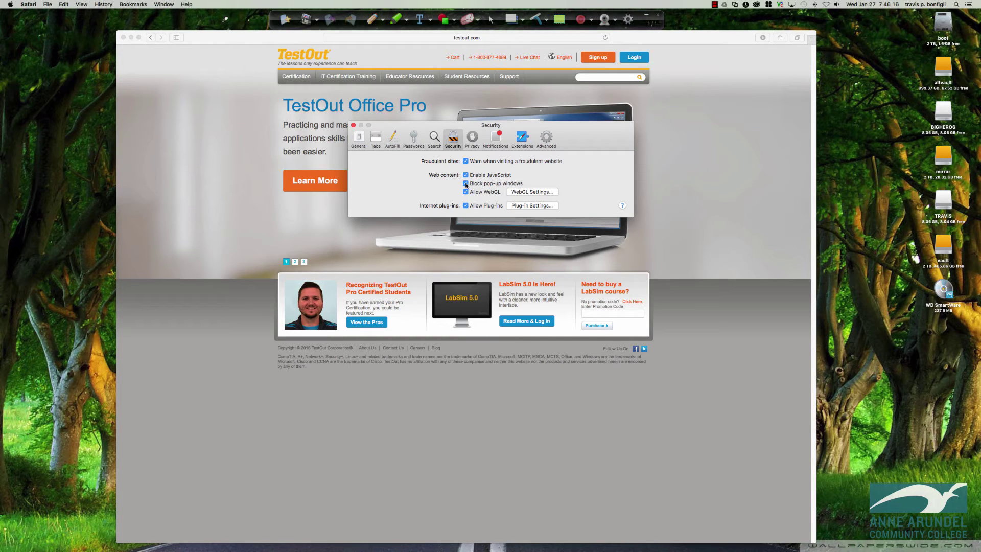
left_click(466, 184)
left_click(353, 125)
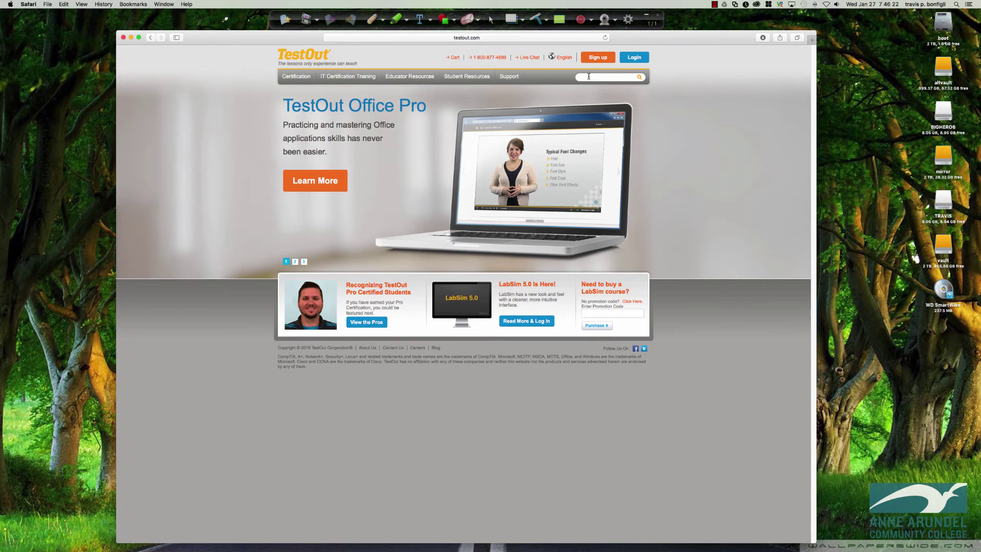
- Reload testout.com, sign back in to LabSim, and open TestOut Network Pro from Products
left_click(605, 38)
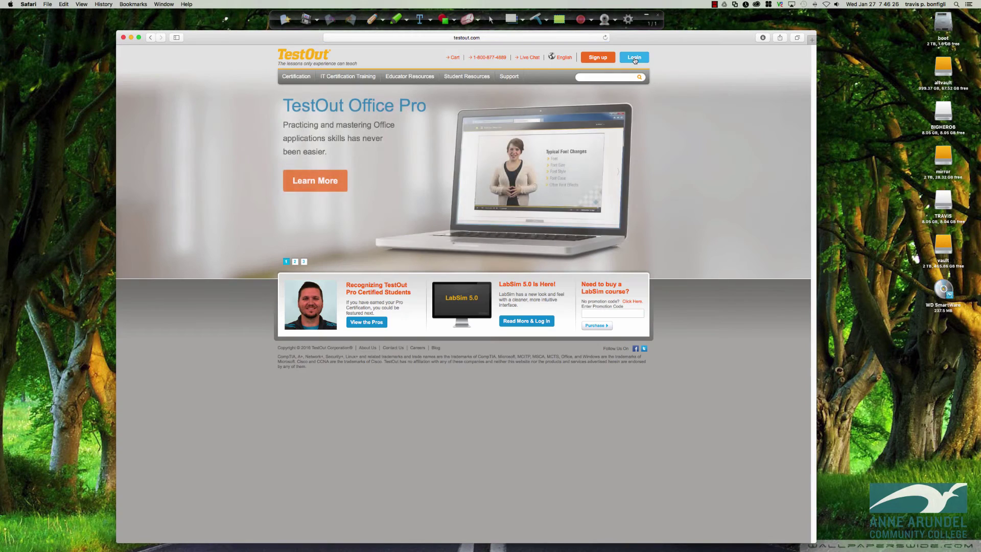
left_click(634, 57)
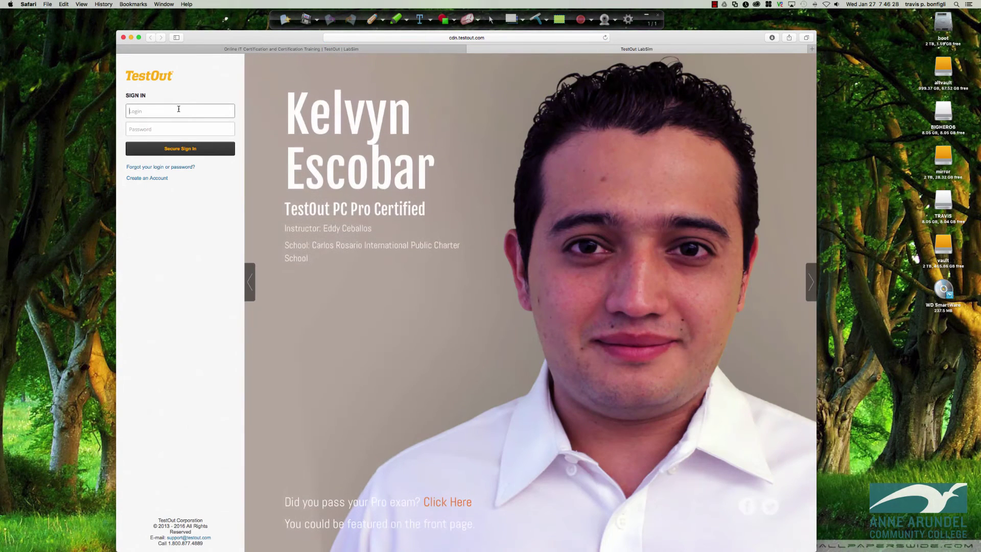
key("Tab")
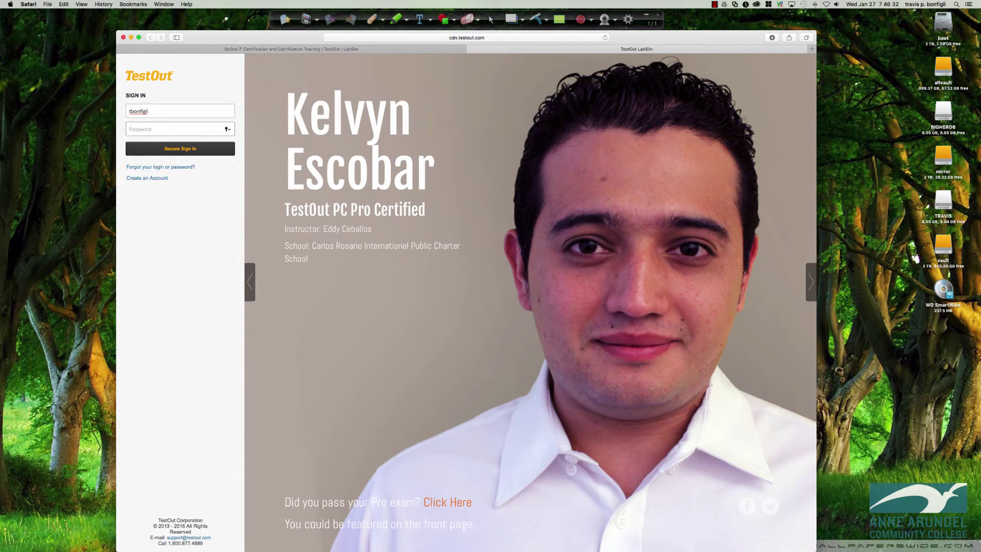
type("•••")
key("Return")
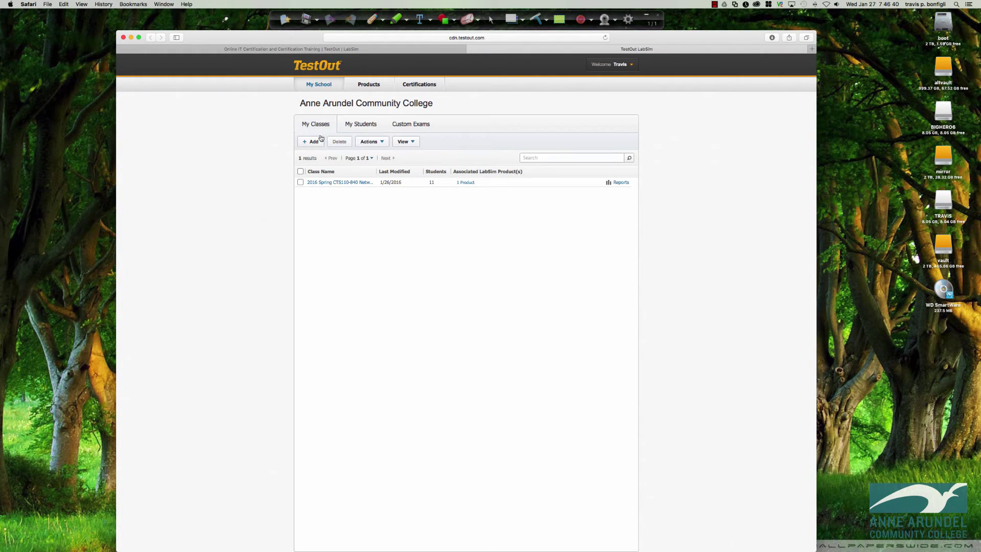
left_click(365, 87)
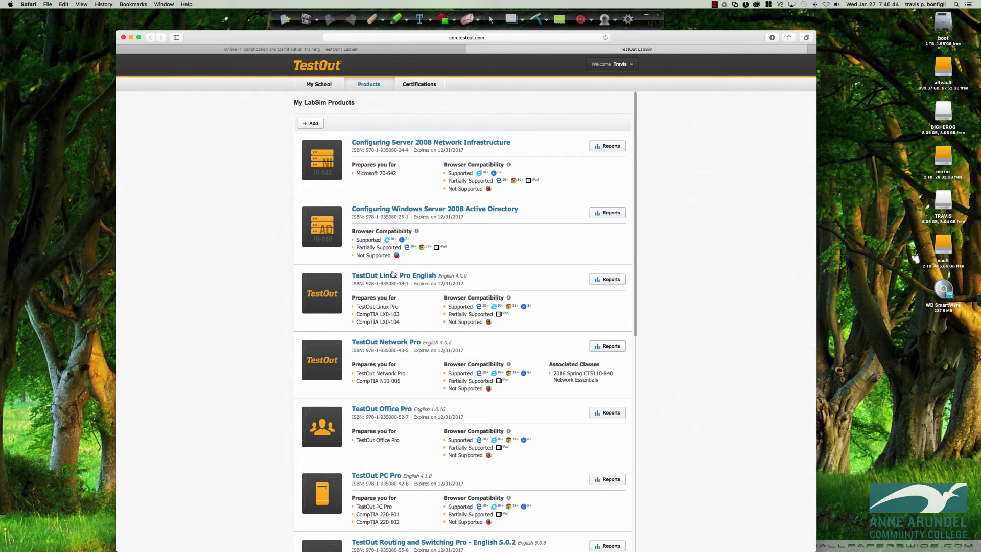
left_click(392, 343)
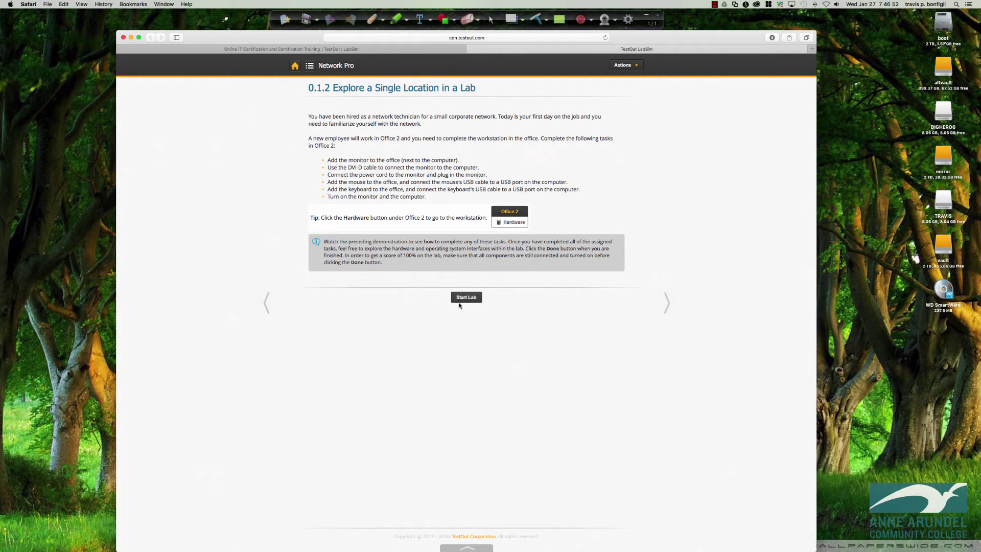
- Place Safari's Security preferences beside the browser, with pop-ups unblocked, and start the 0.1.2 lab
left_click(28, 4)
left_click(33, 31)
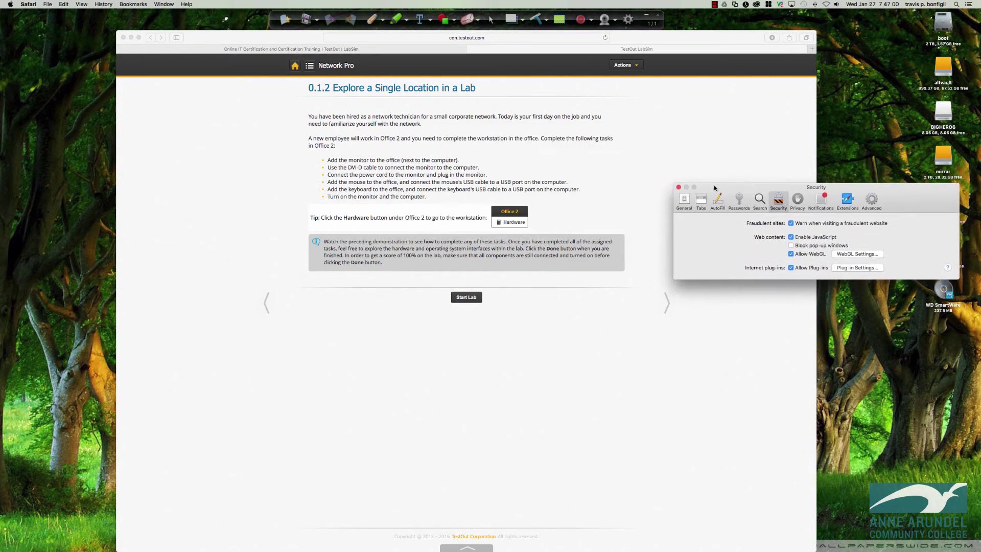
left_click_drag(632, 41, 528, 38)
left_click(897, 176)
left_click_drag(898, 175, 909, 165)
left_click(356, 294)
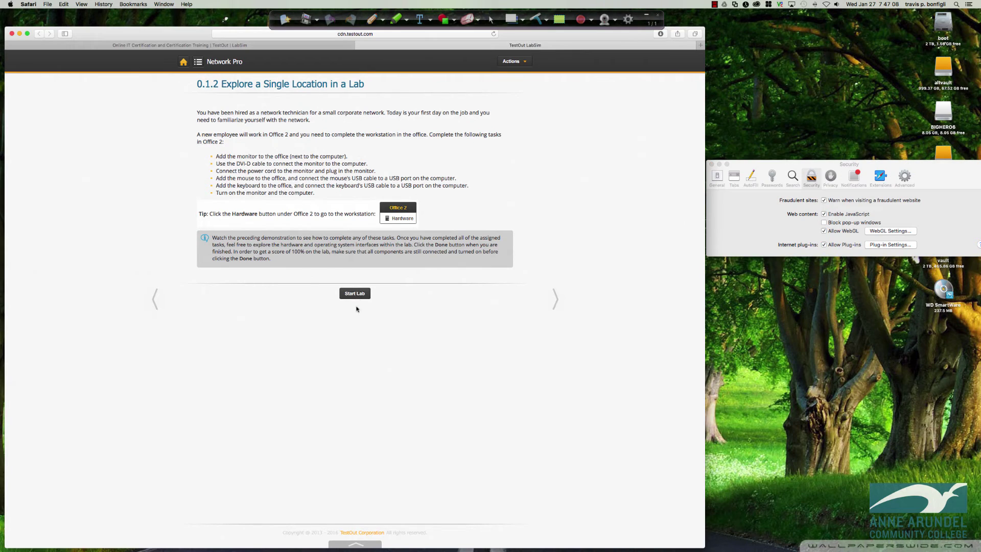
left_click(355, 293)
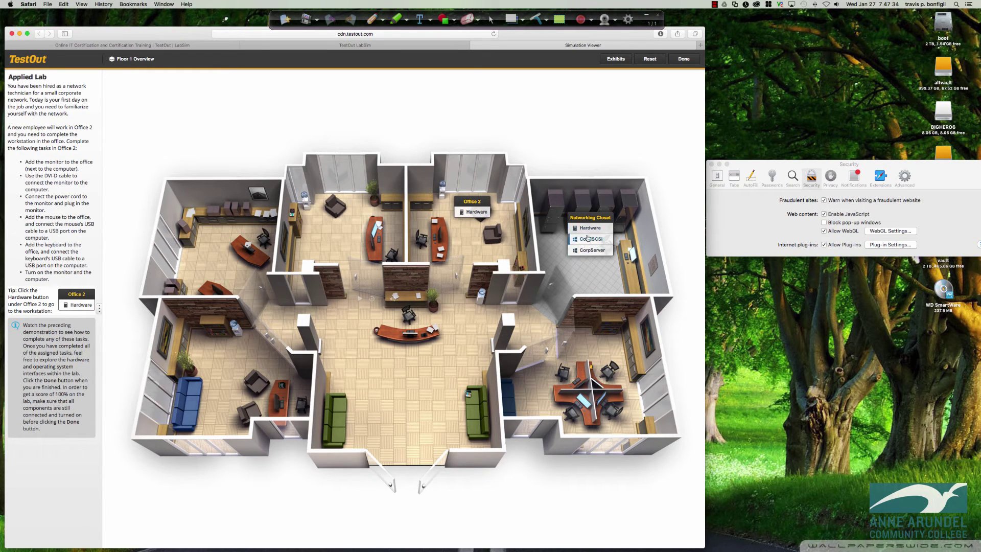
left_click(475, 213)
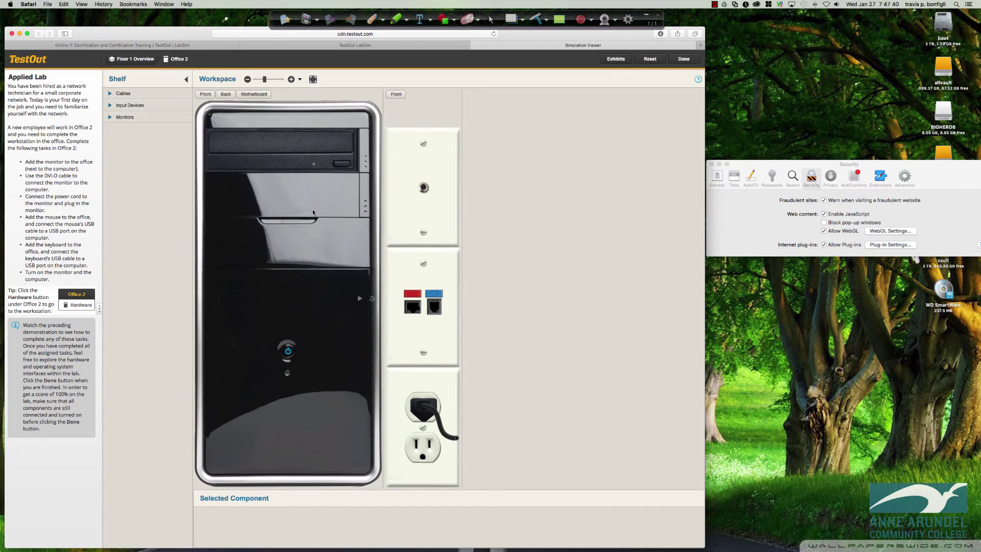
left_click(186, 79)
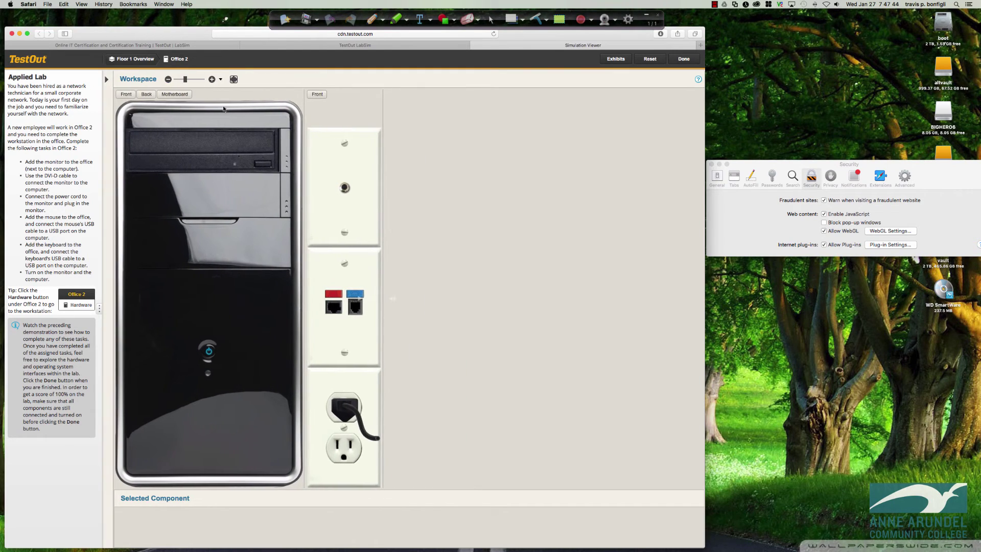
left_click(107, 79)
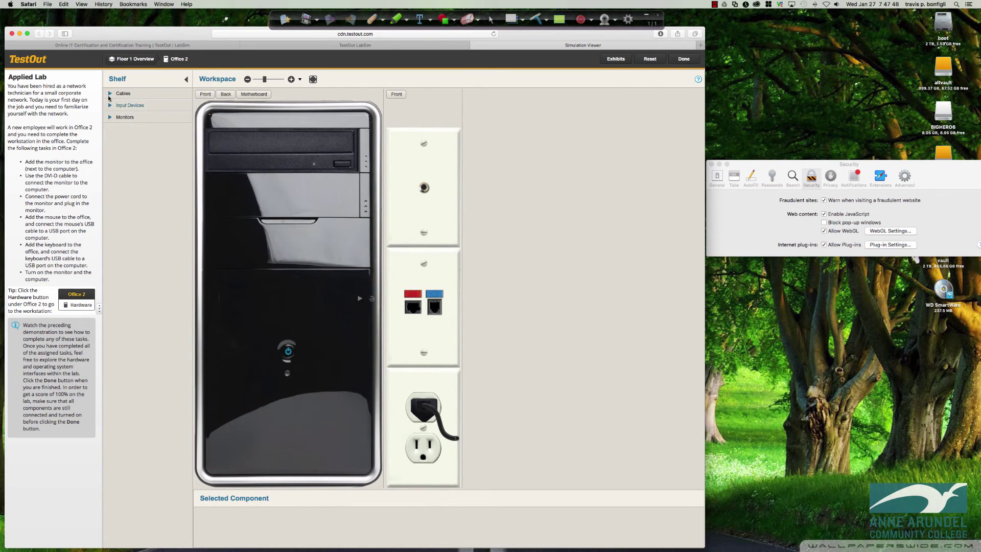
left_click(109, 94)
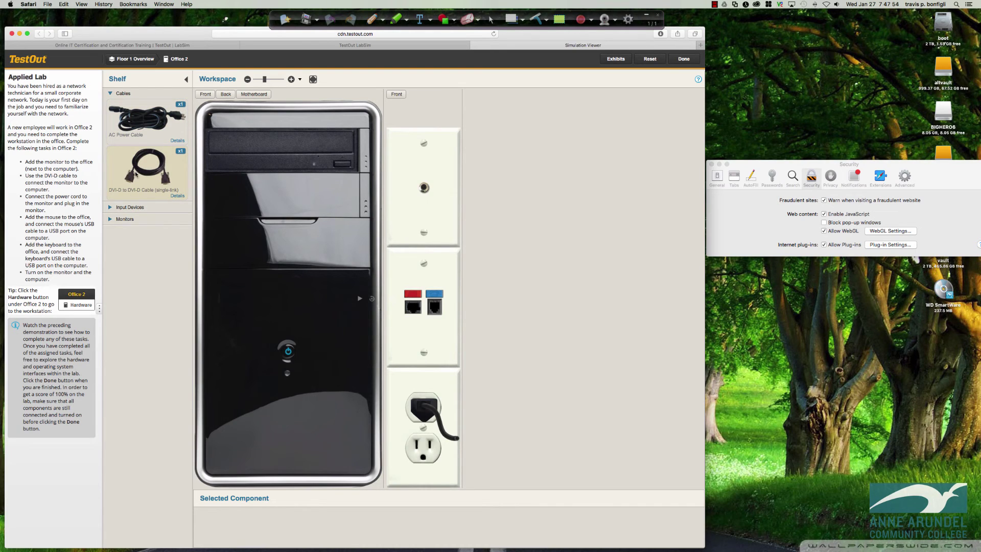
left_click(109, 208)
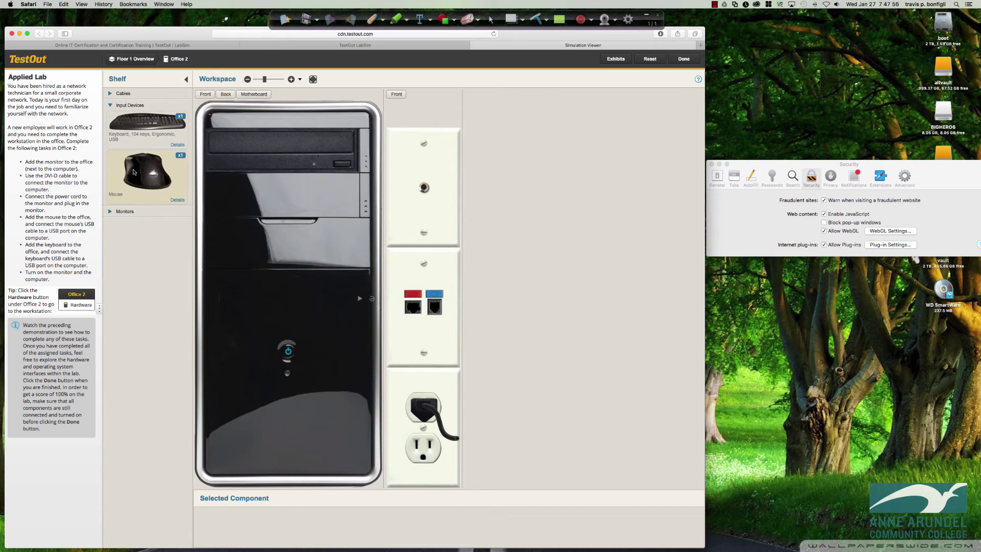
left_click(113, 212)
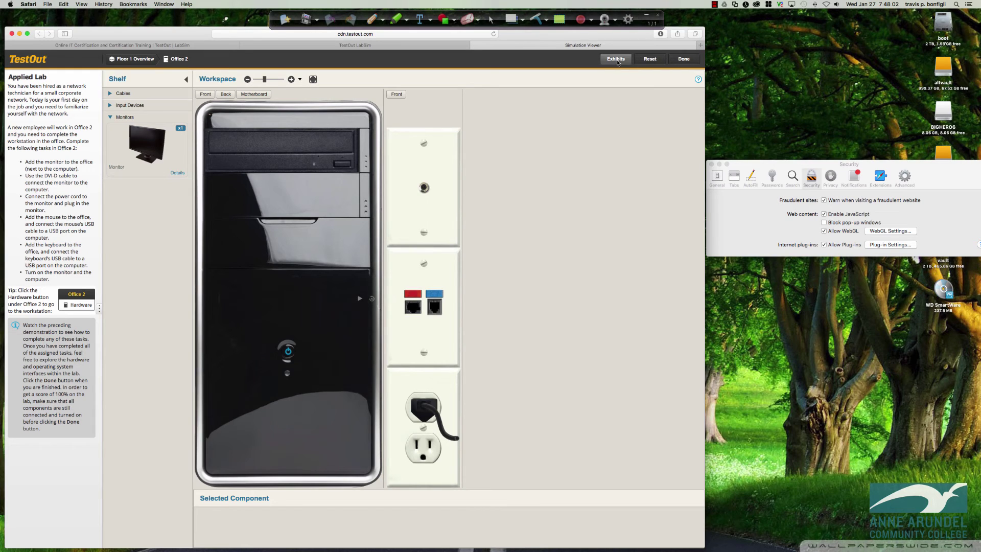
left_click(148, 61)
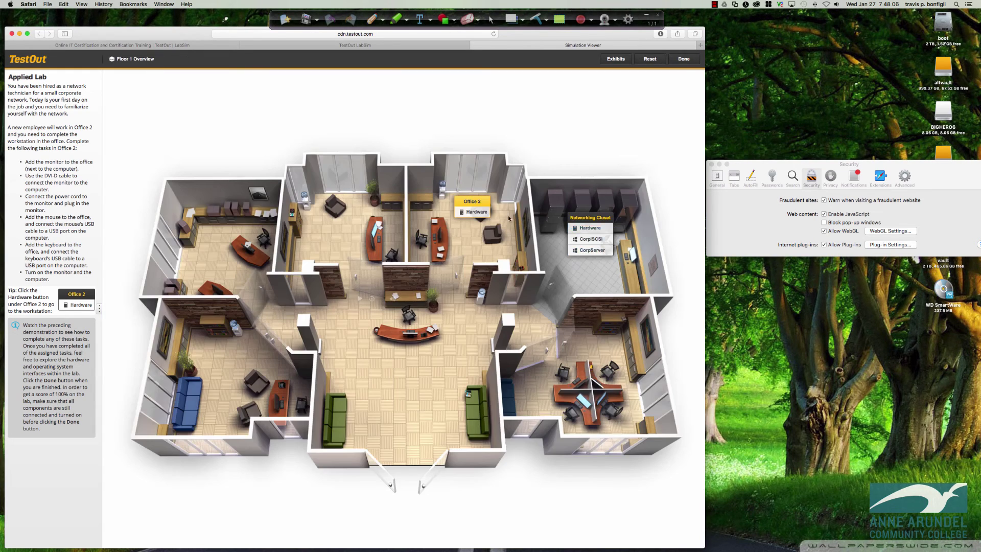
- From the Floor 1 Overview, open Networking Closet hardware and select the shelf Monitor
left_click(475, 213)
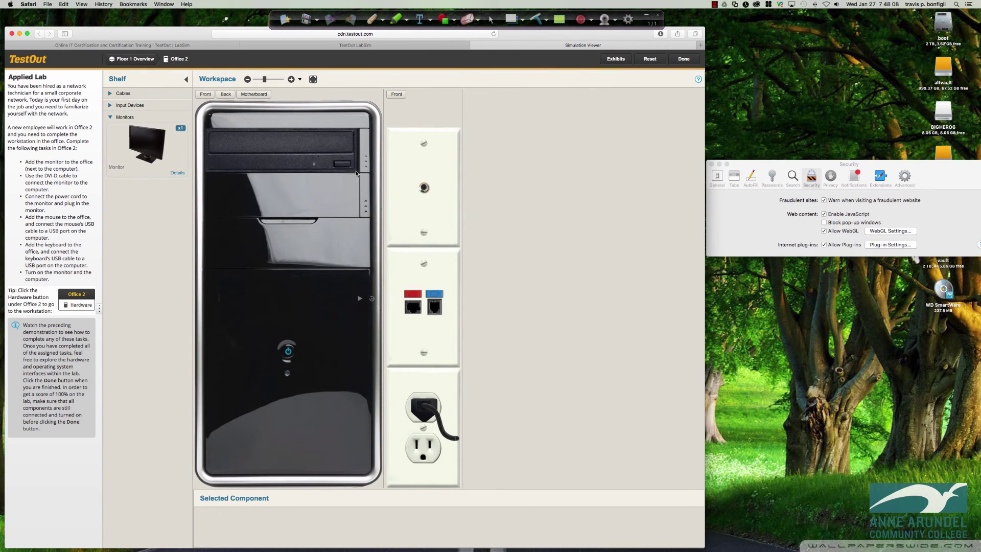
left_click(132, 59)
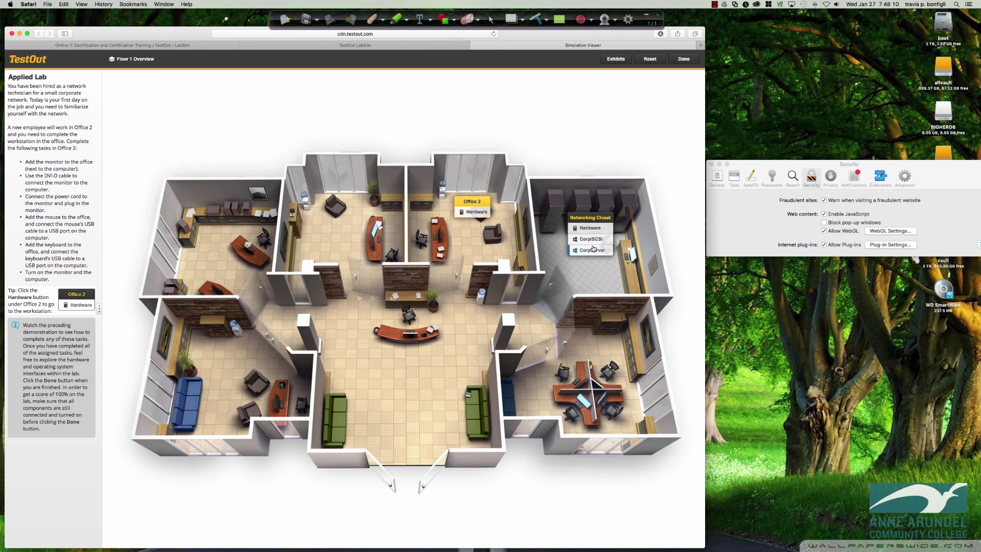
left_click(592, 230)
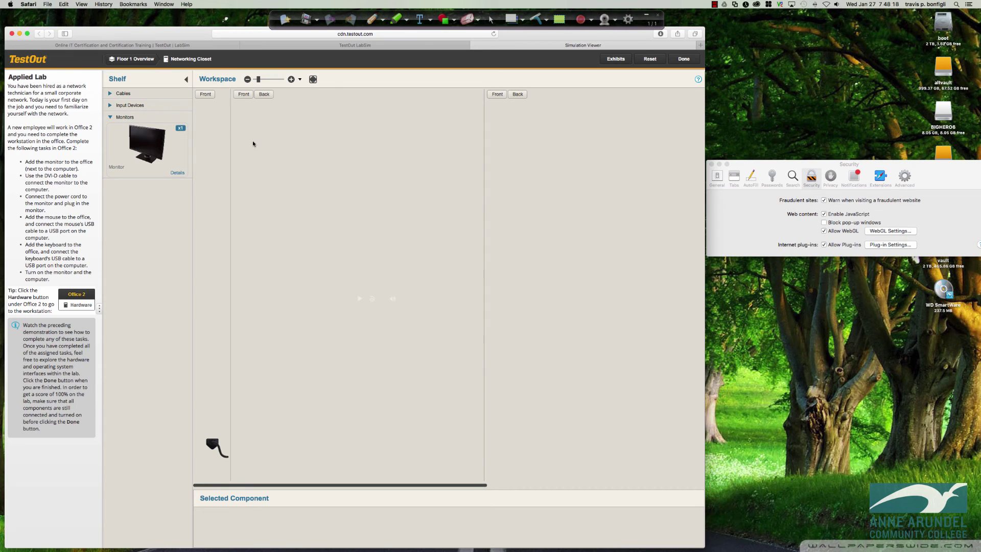
left_click(160, 144)
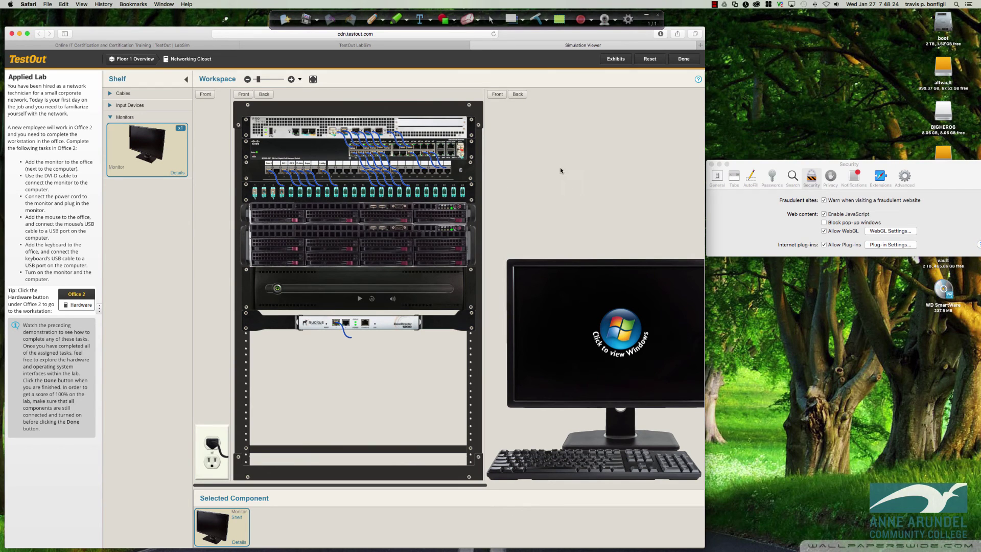
- Switch between the browser and Safari's Security preferences, reopening them from the Safari menu
left_click(755, 231)
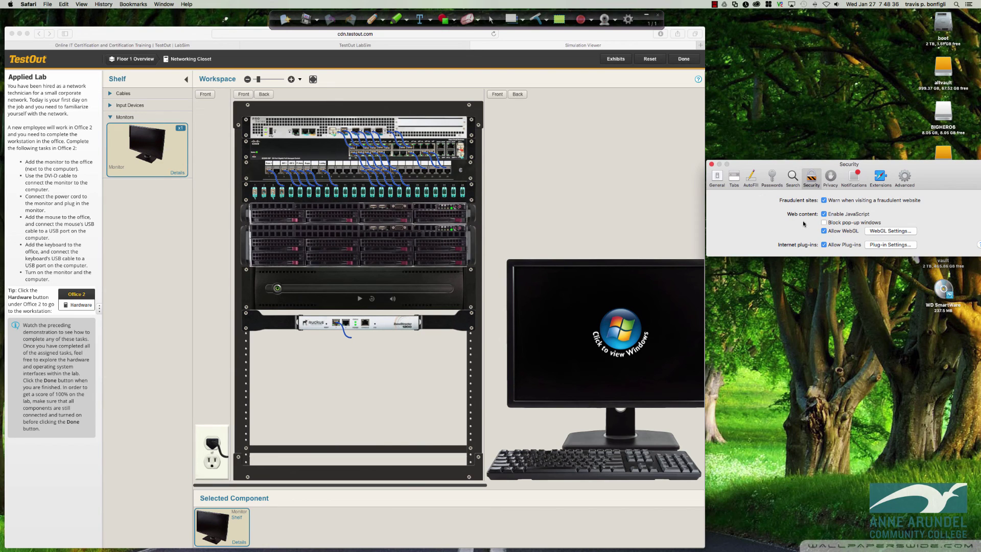
left_click(22, 13)
left_click(75, 33)
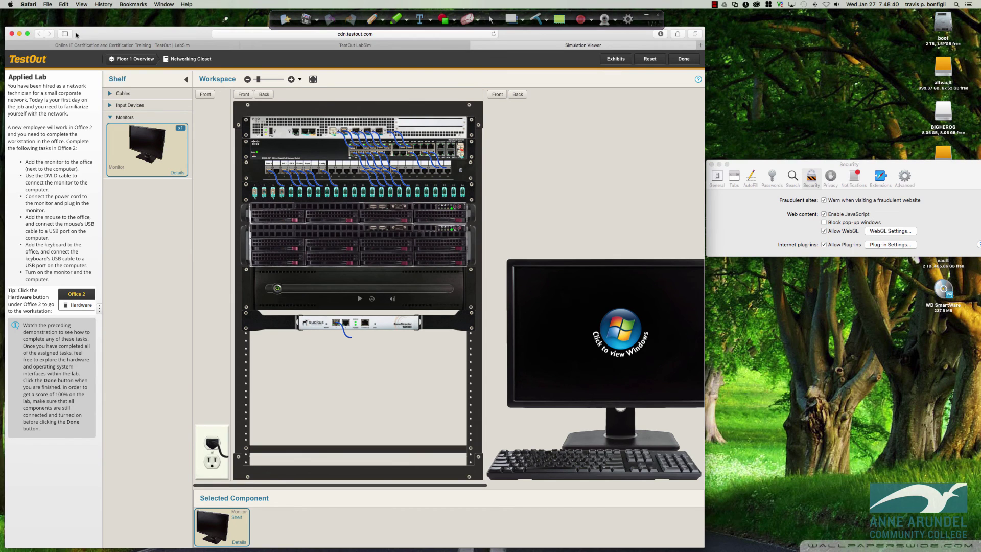
left_click(29, 4)
left_click(41, 34)
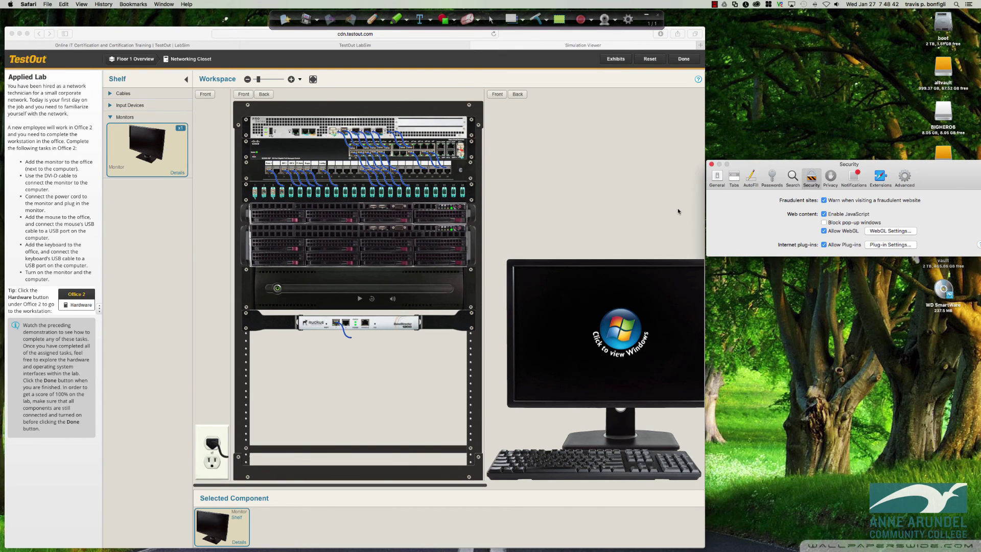